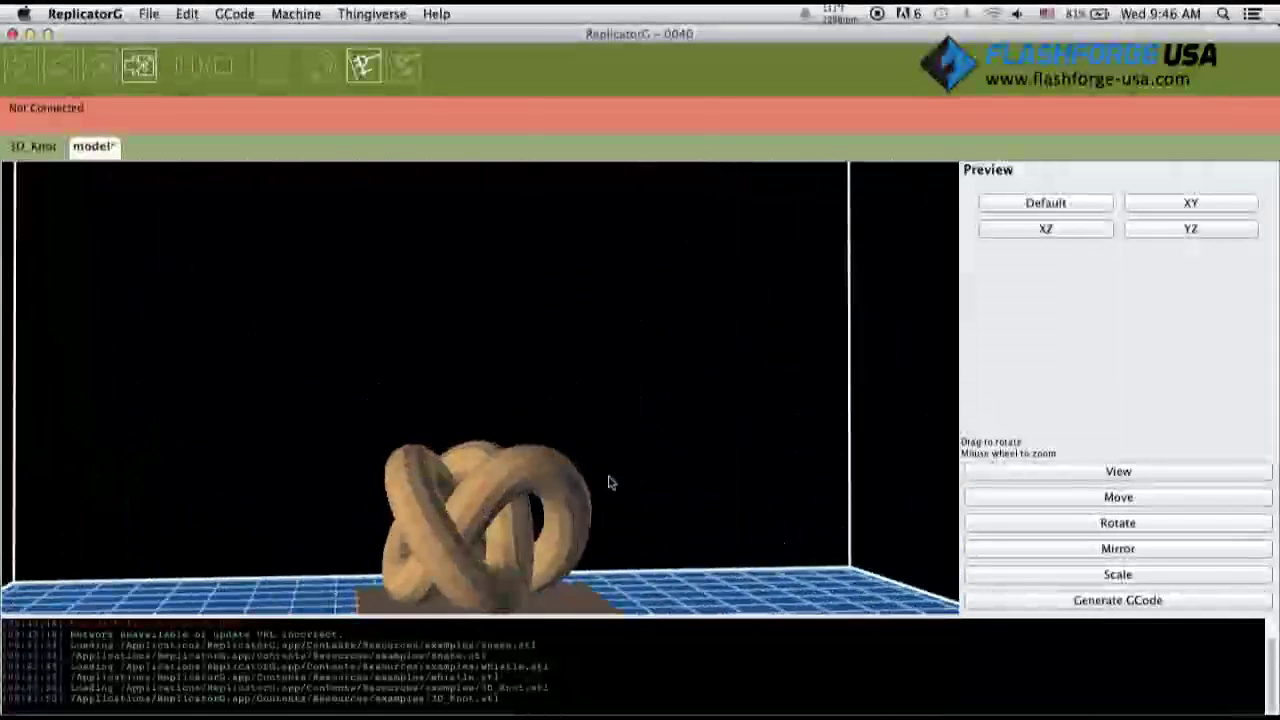
# - Scale the knot to 2, then drag it down to about 1.83
pyautogui.click(1068, 578)
pyautogui.click(1058, 215)
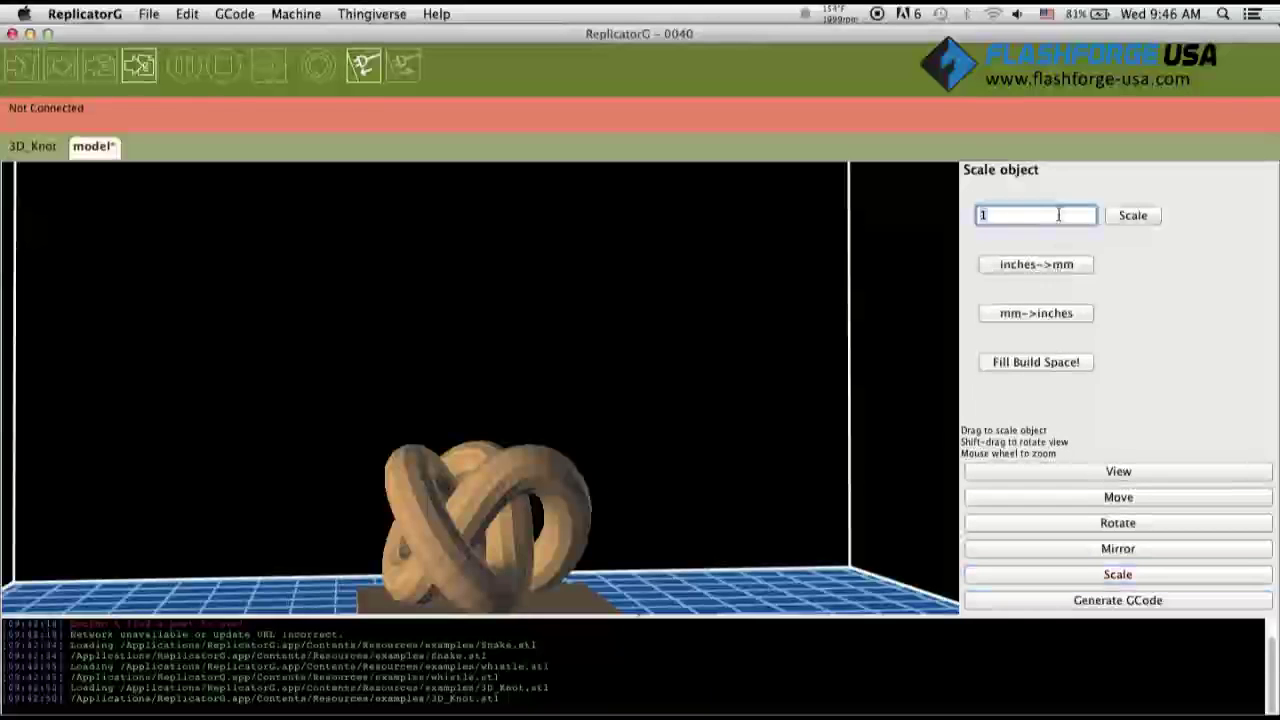
pyautogui.press('BackSpace')
pyautogui.write('2')
pyautogui.click(1122, 217)
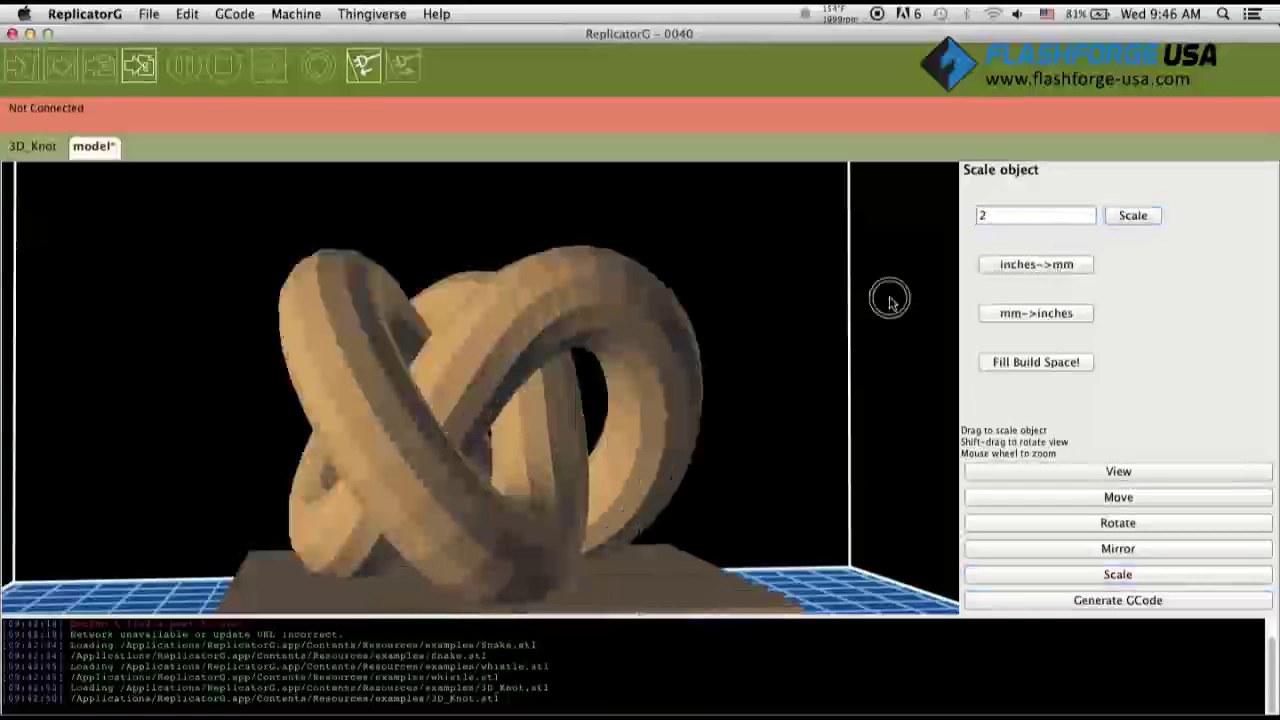
pyautogui.moveTo(890, 302); pyautogui.dragTo(888, 310)
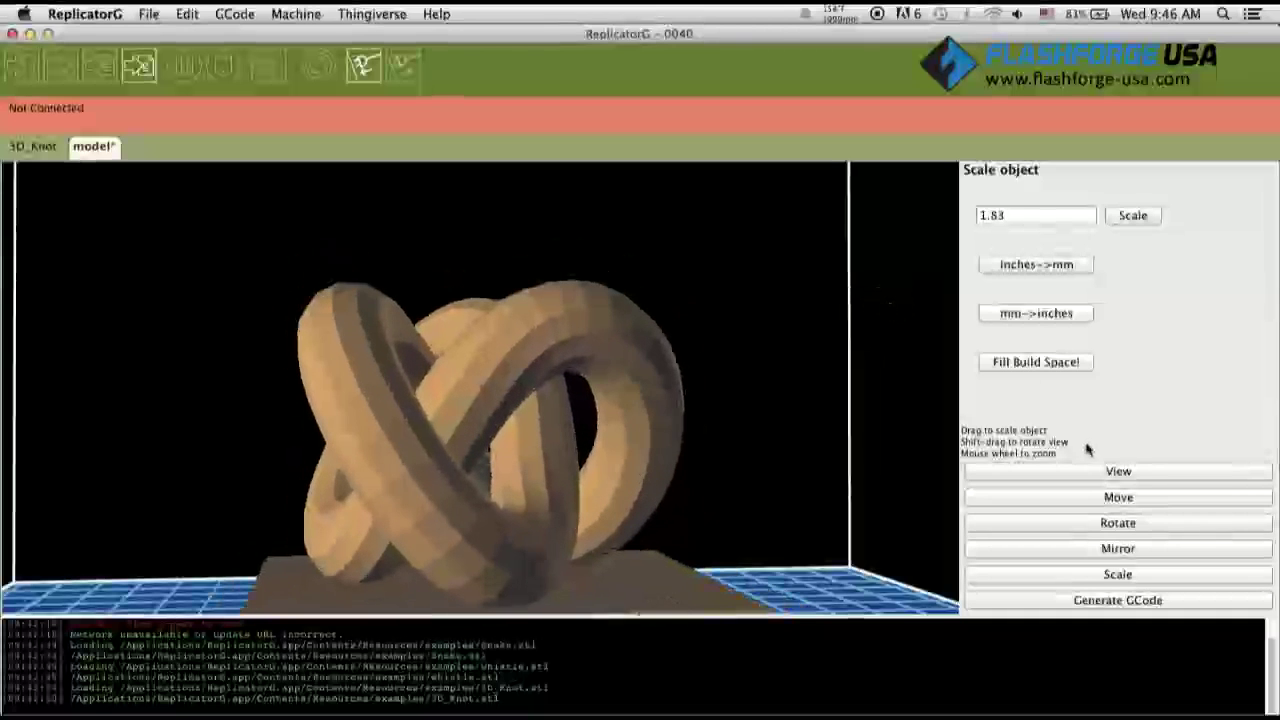
# - Tilt the view down onto the build plate and mirror the knot across the X axis
pyautogui.click(1118, 470)
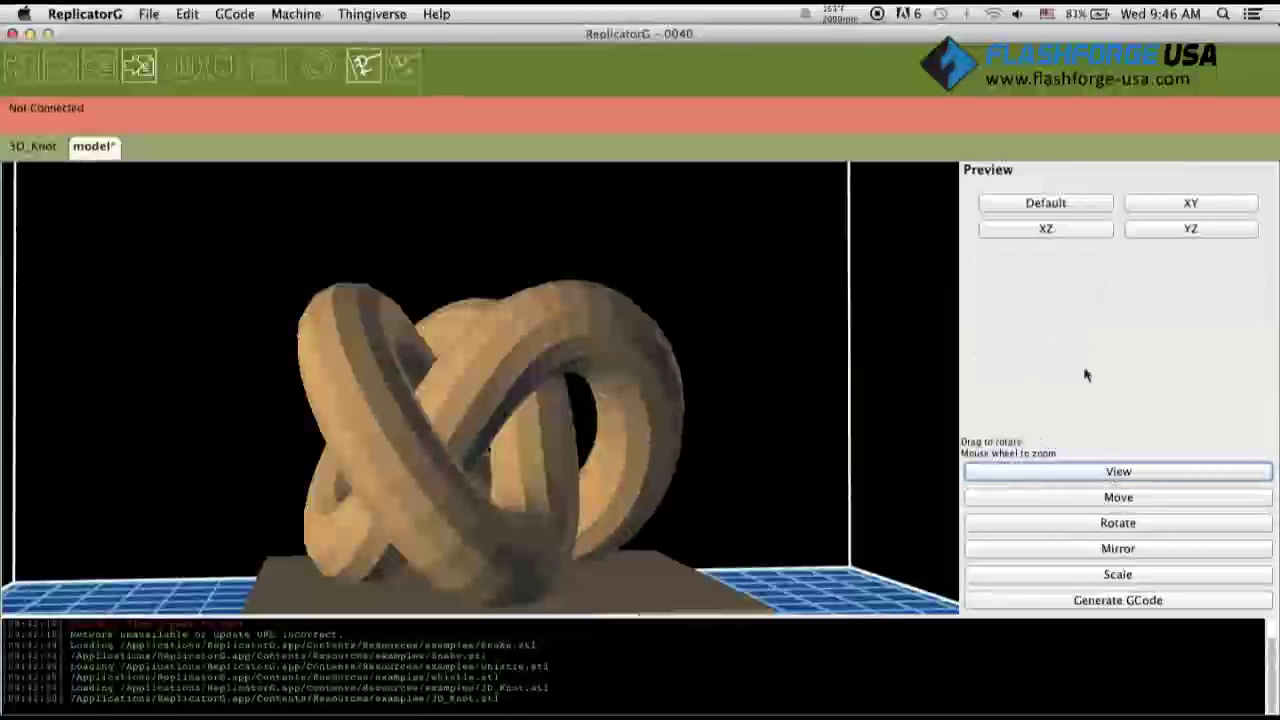
pyautogui.moveTo(856, 365)
pyautogui.mouseDown()
pyautogui.moveTo(833, 386)
pyautogui.moveTo(806, 375)
pyautogui.mouseUp()
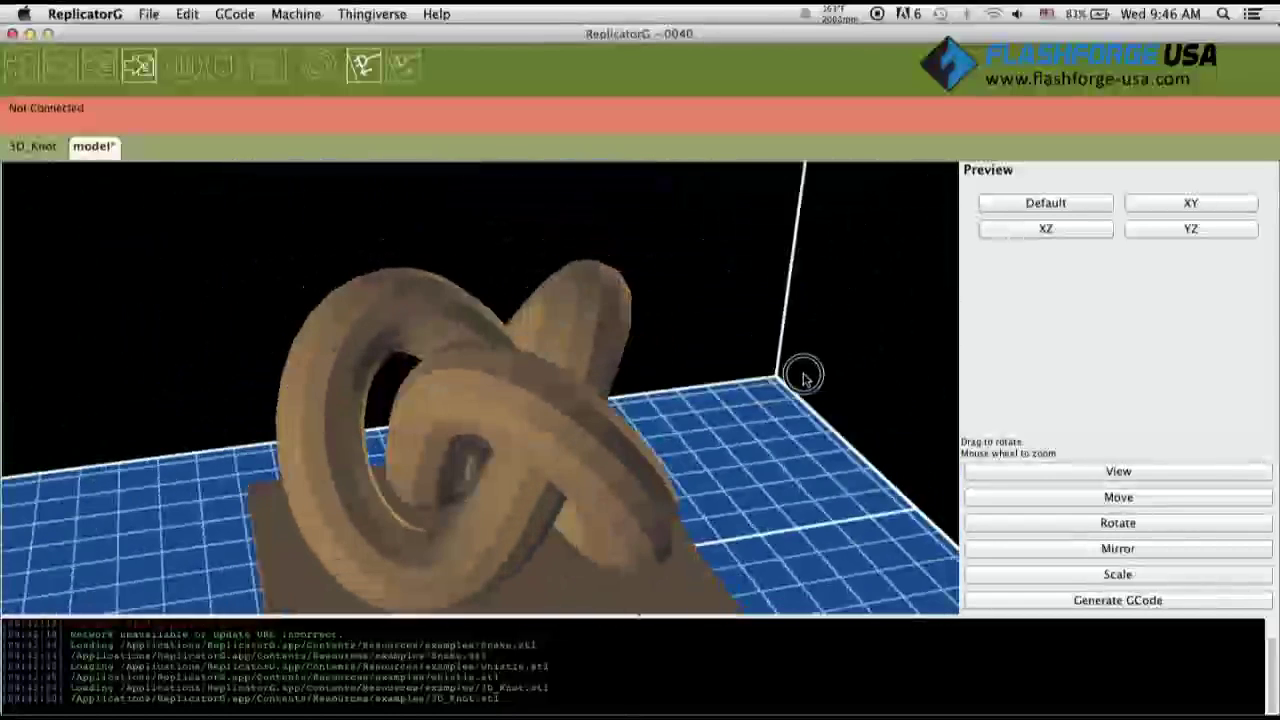
pyautogui.click(996, 522)
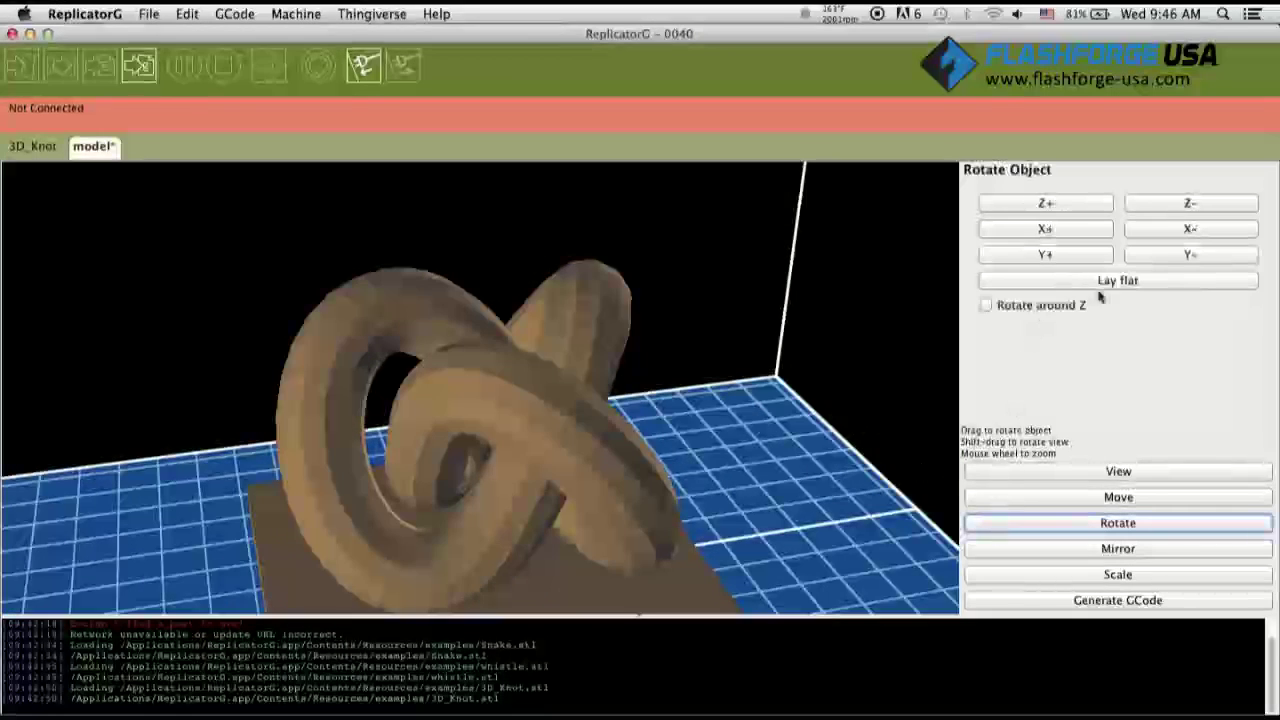
pyautogui.click(1174, 550)
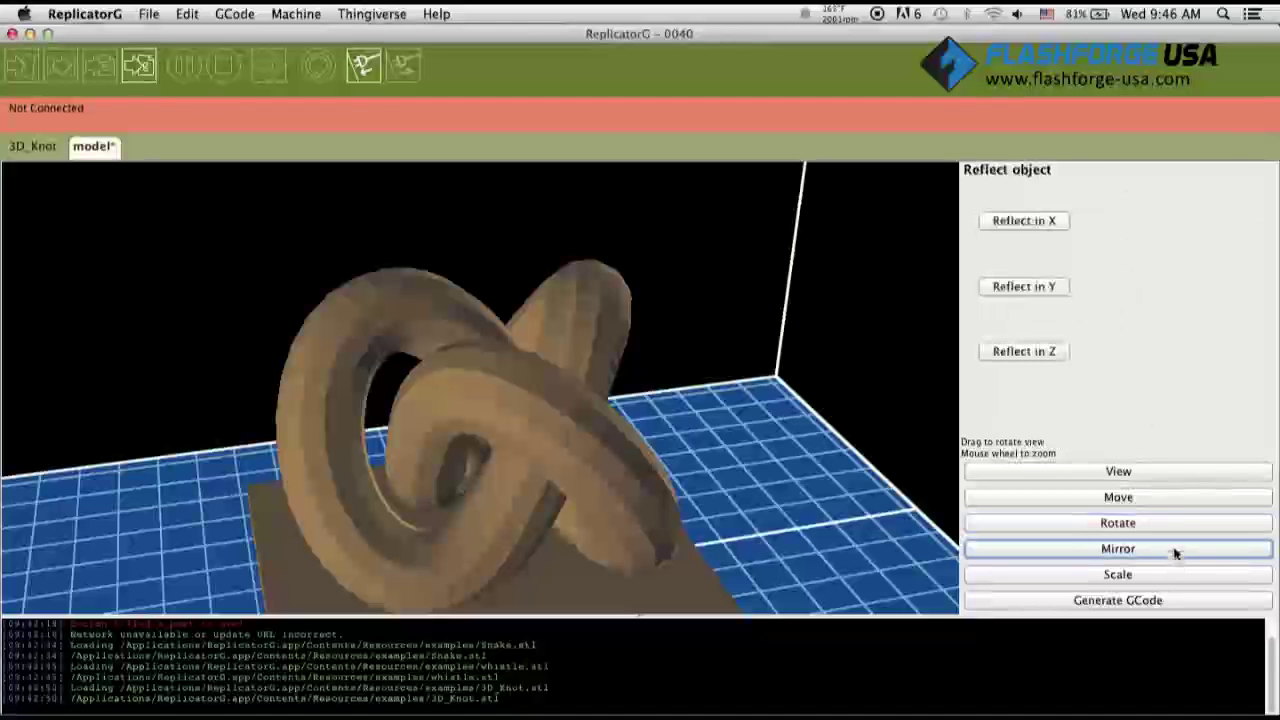
pyautogui.click(1045, 225)
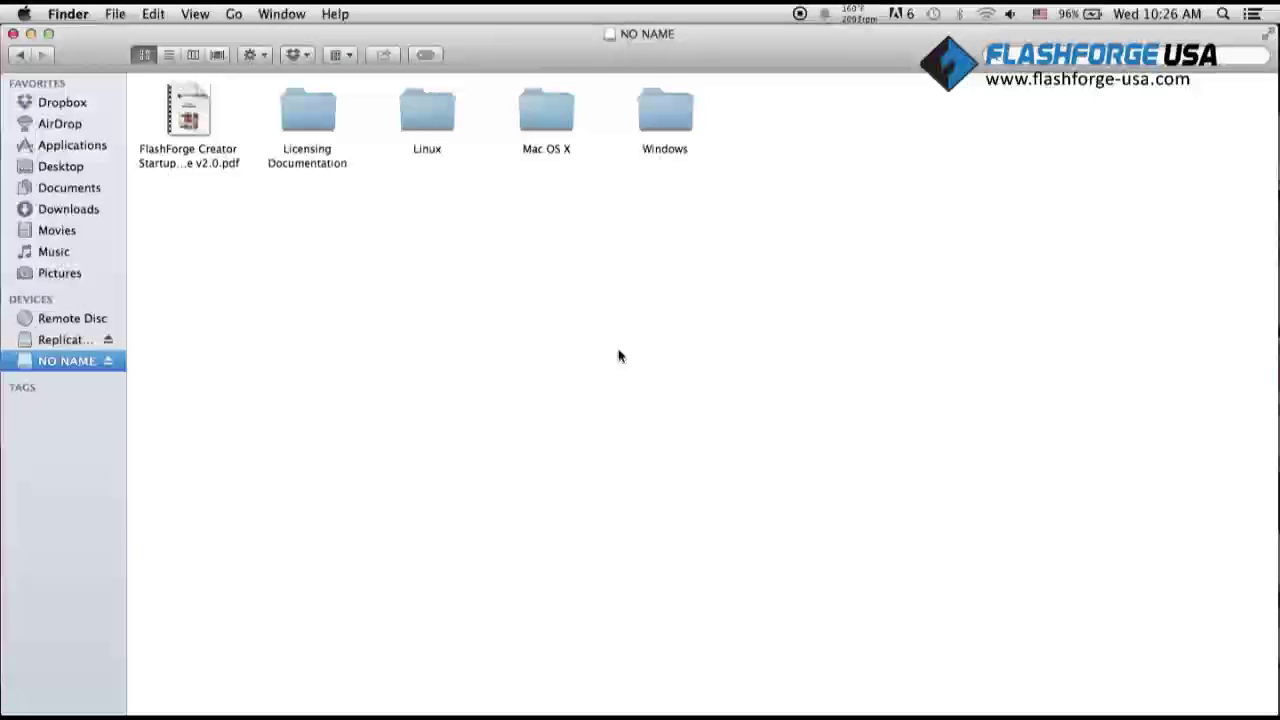
# - Copy ReplicatorG from the Mac OS X disk image into Applications and launch it
pyautogui.doubleClick(570, 121)
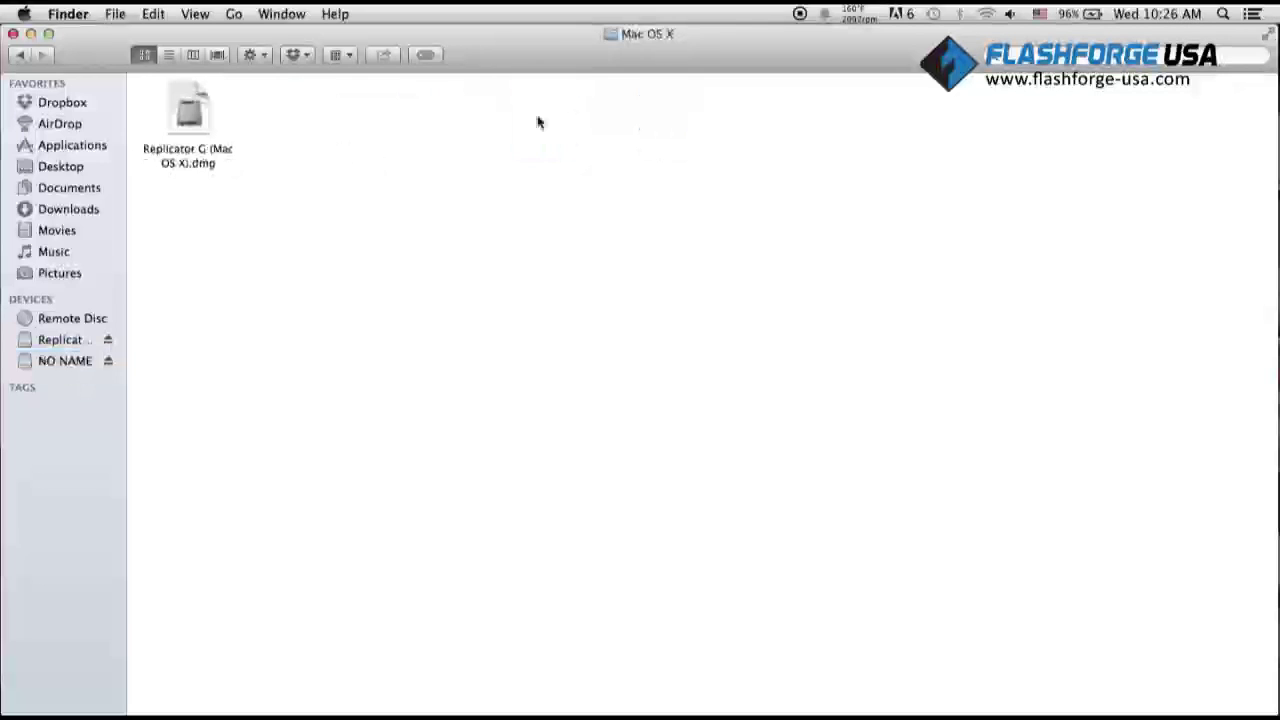
pyautogui.click(203, 116)
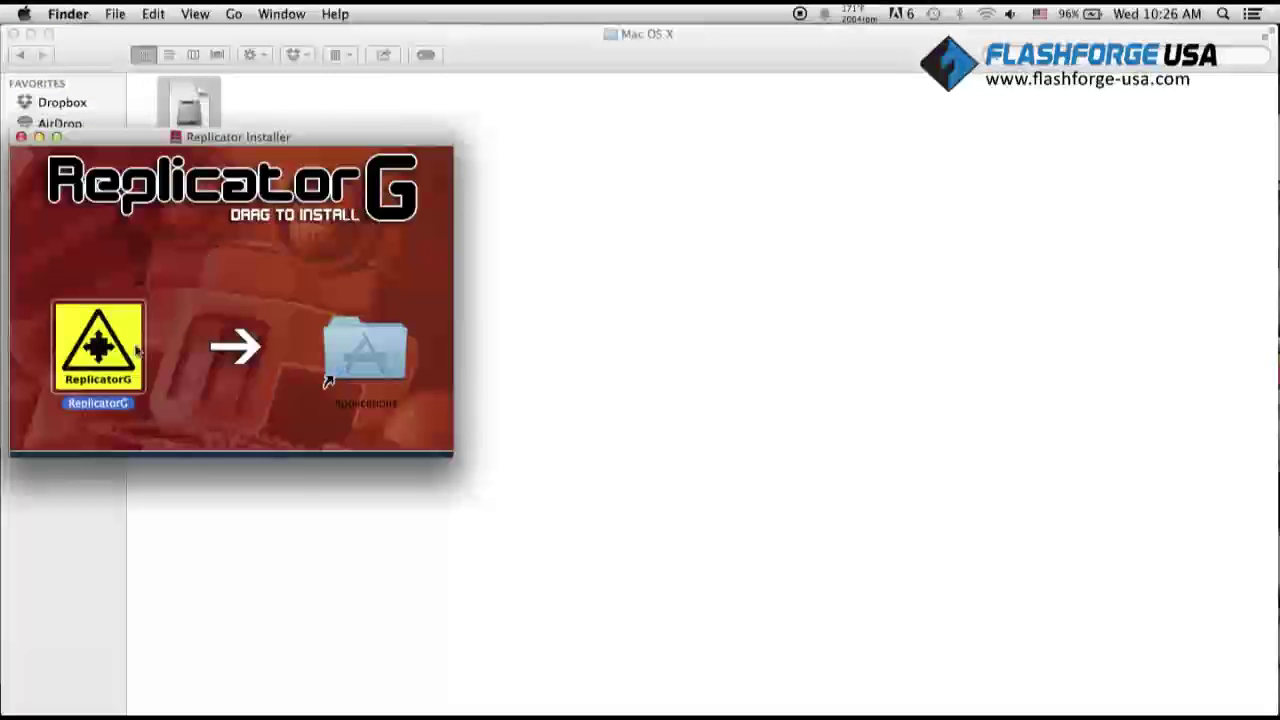
pyautogui.moveTo(172, 350); pyautogui.dragTo(378, 360)
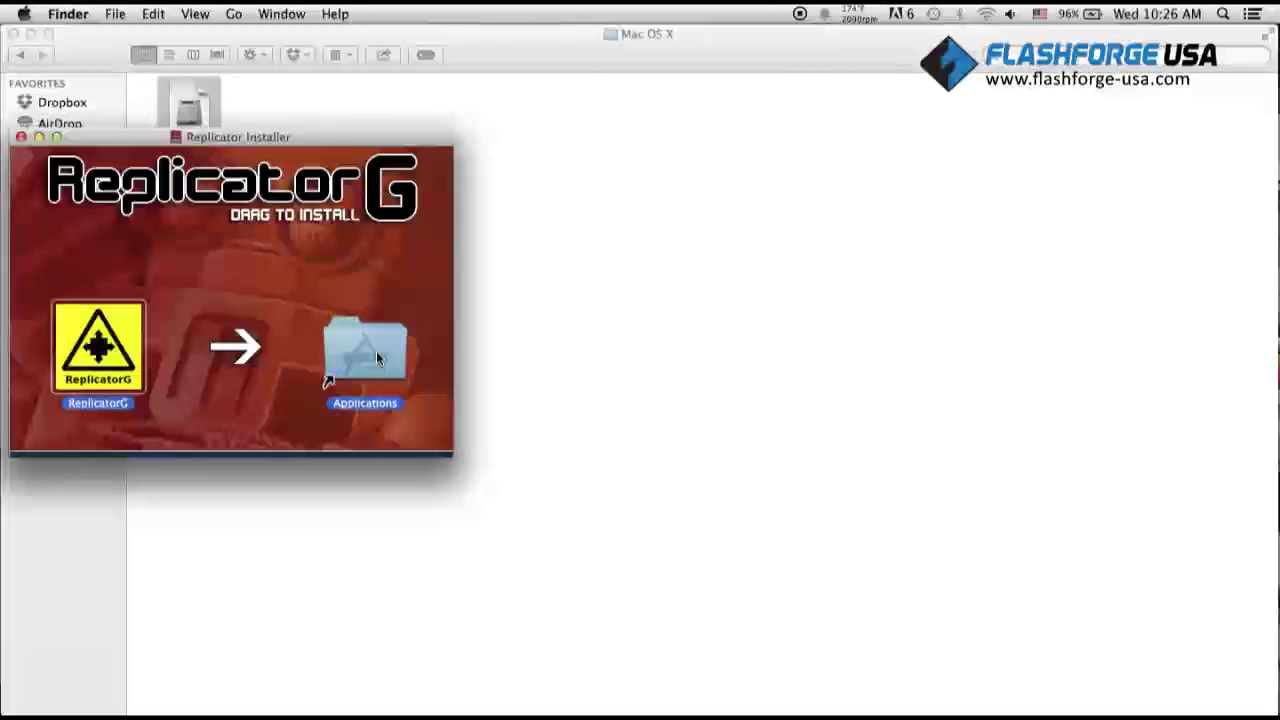
pyautogui.doubleClick(376, 351)
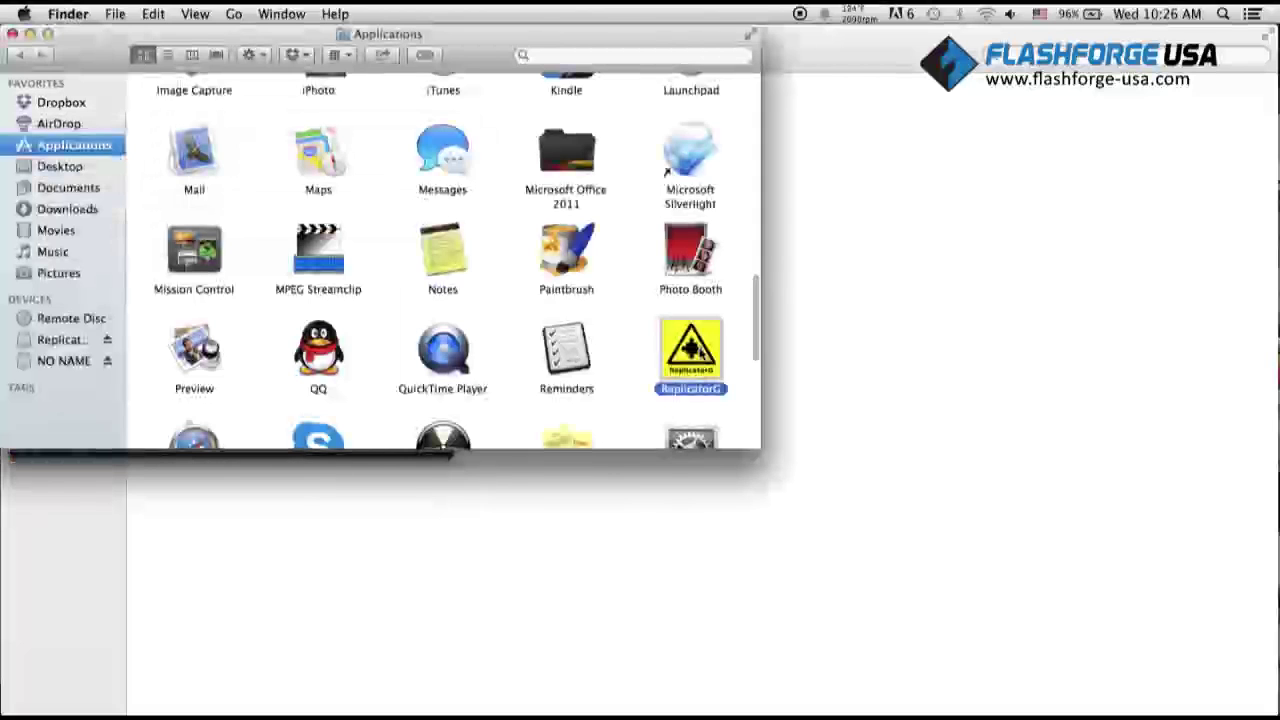
pyautogui.doubleClick(703, 352)
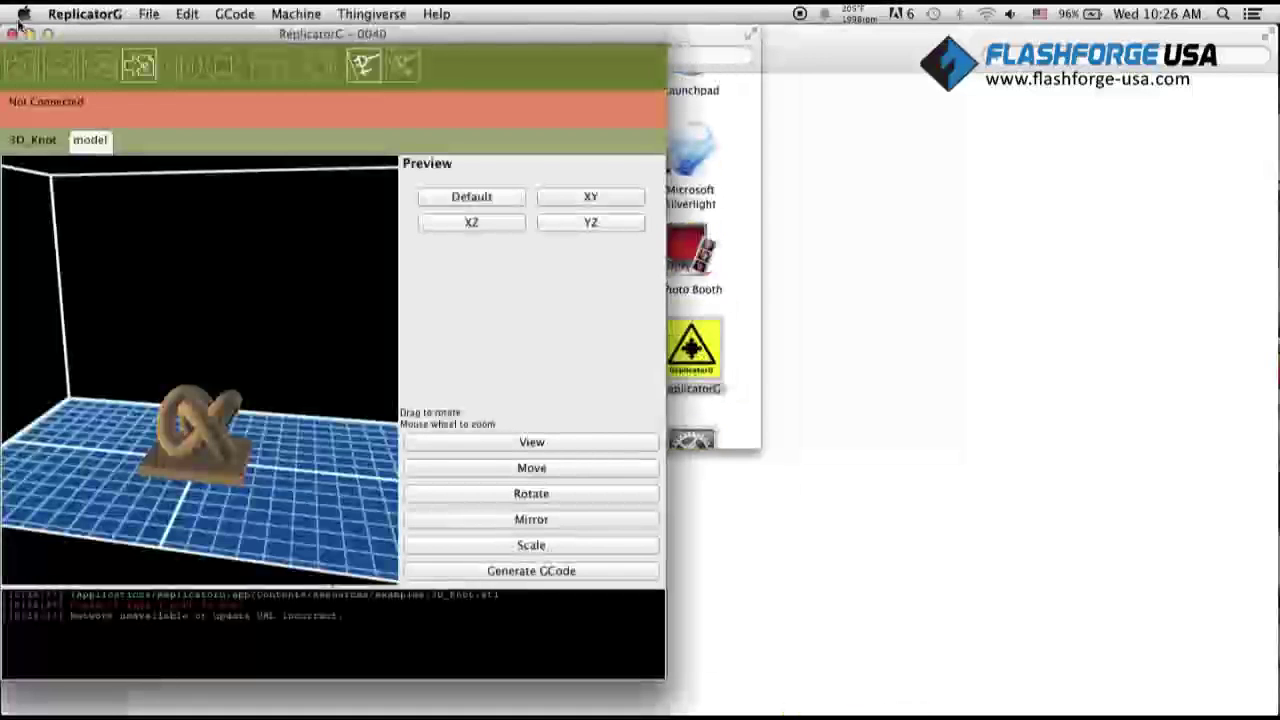
# - Maximize the ReplicatorG window and set the machine type to The Replicator Dual
pyautogui.click(48, 34)
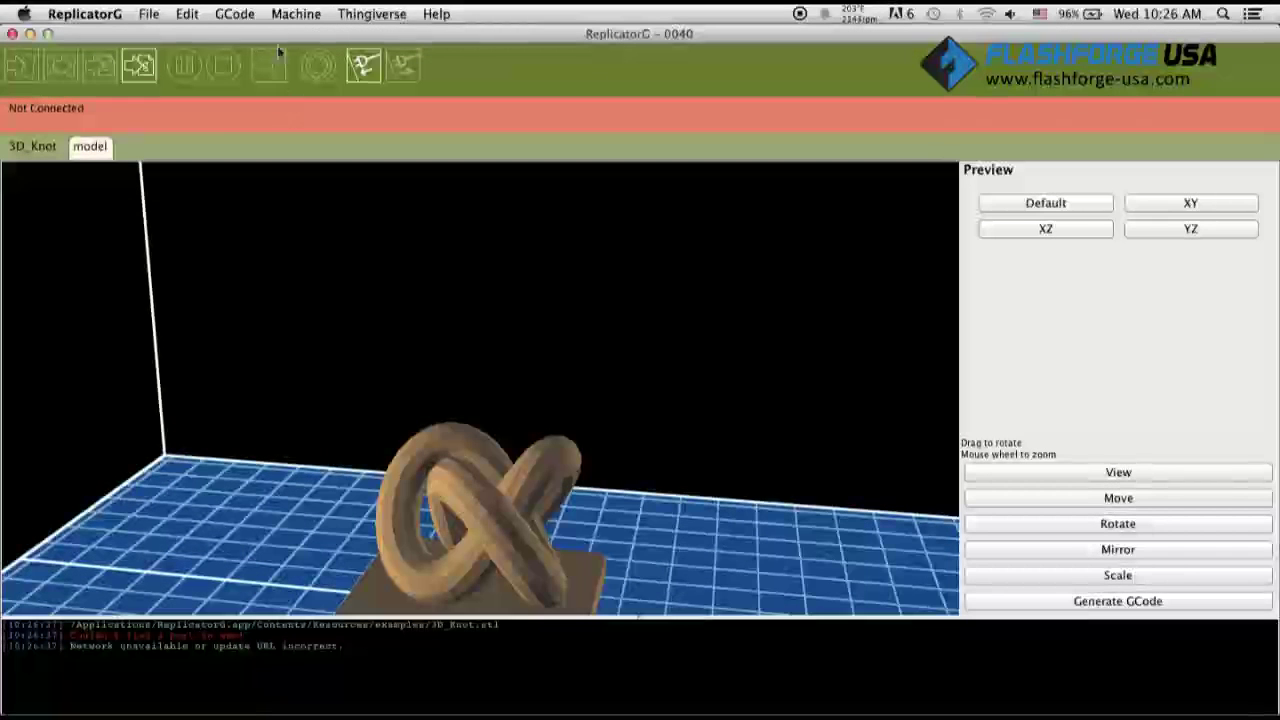
pyautogui.click(307, 16)
pyautogui.moveTo(347, 36)
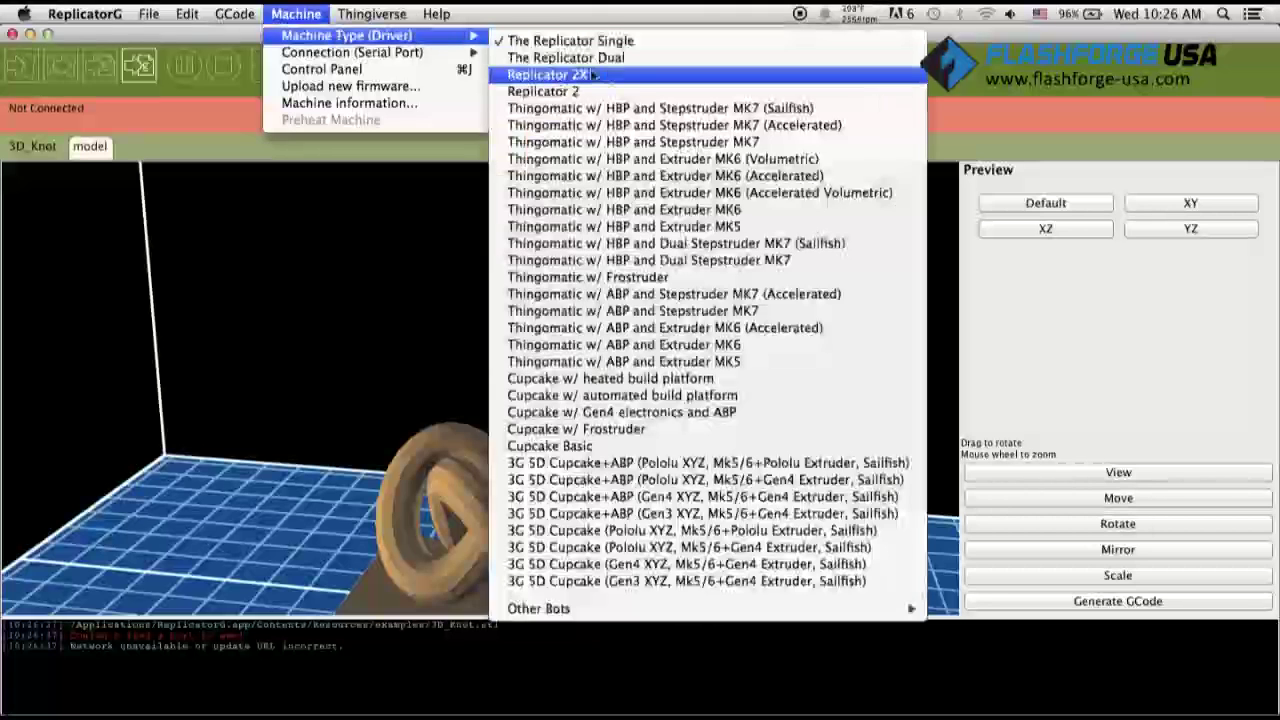
pyautogui.click(665, 60)
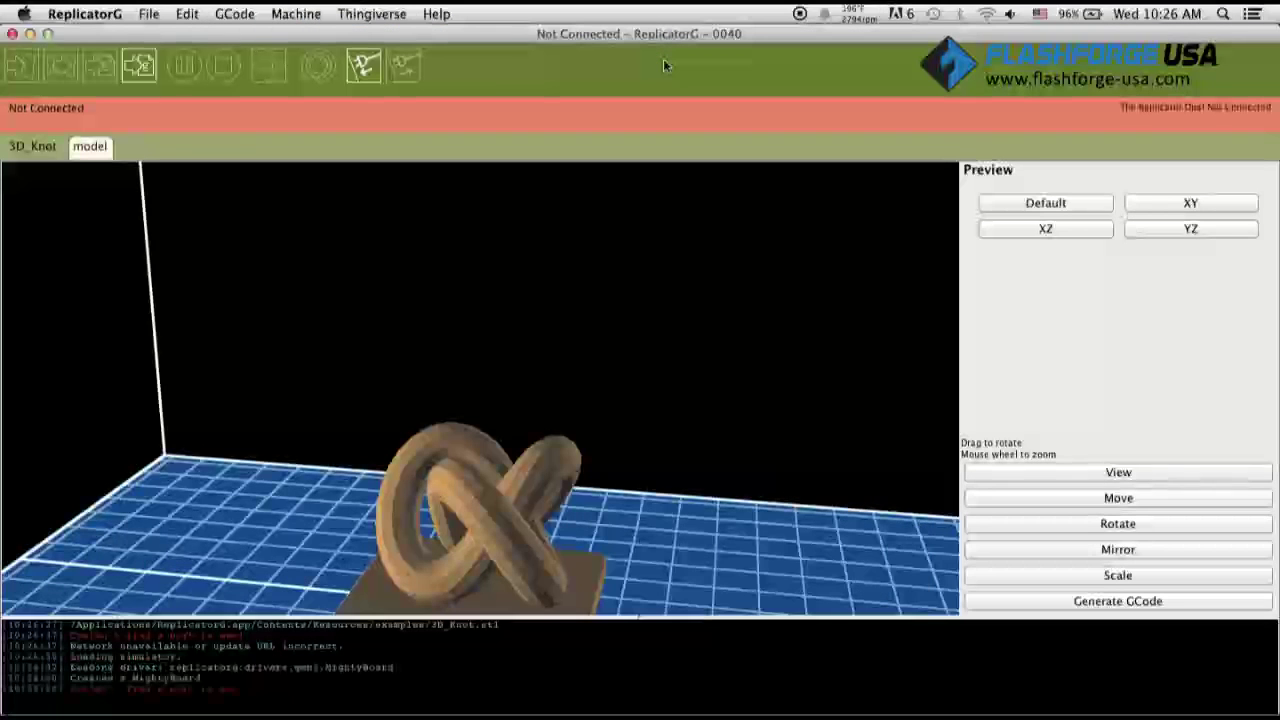
# - Select Skeinforge (50) as the GCode generator and look through the File menu
pyautogui.click(250, 14)
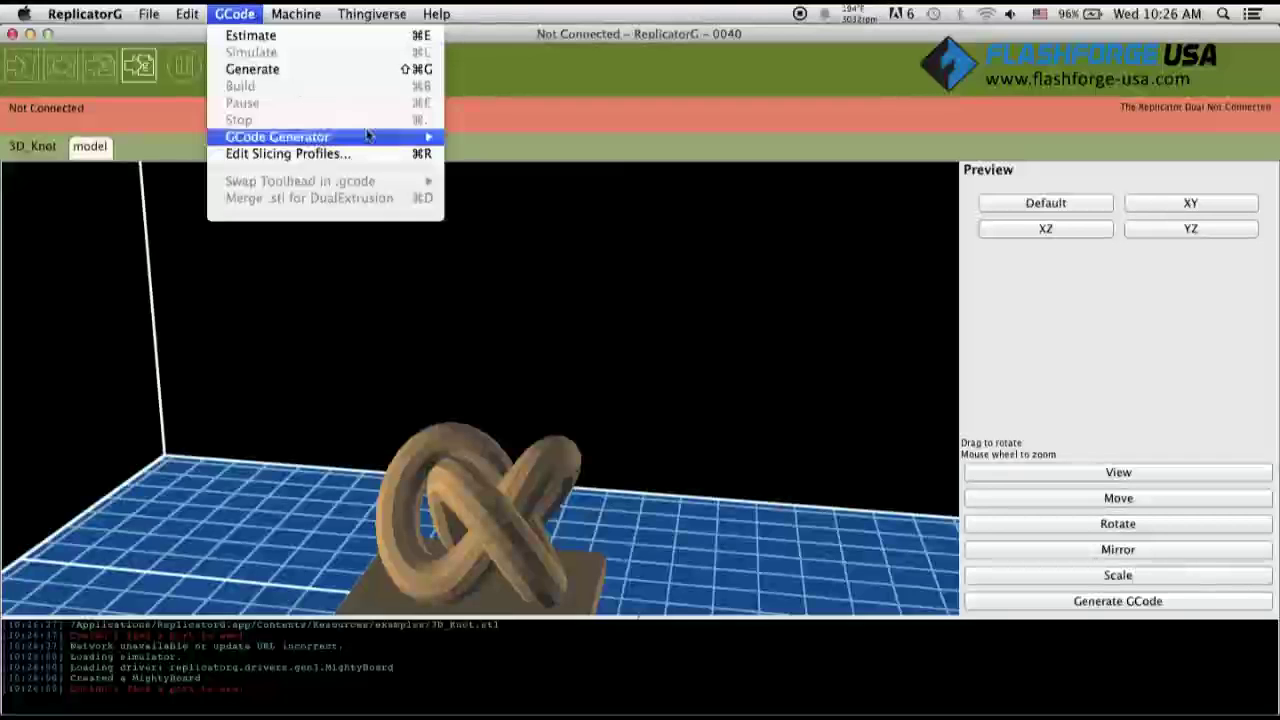
pyautogui.moveTo(300, 136)
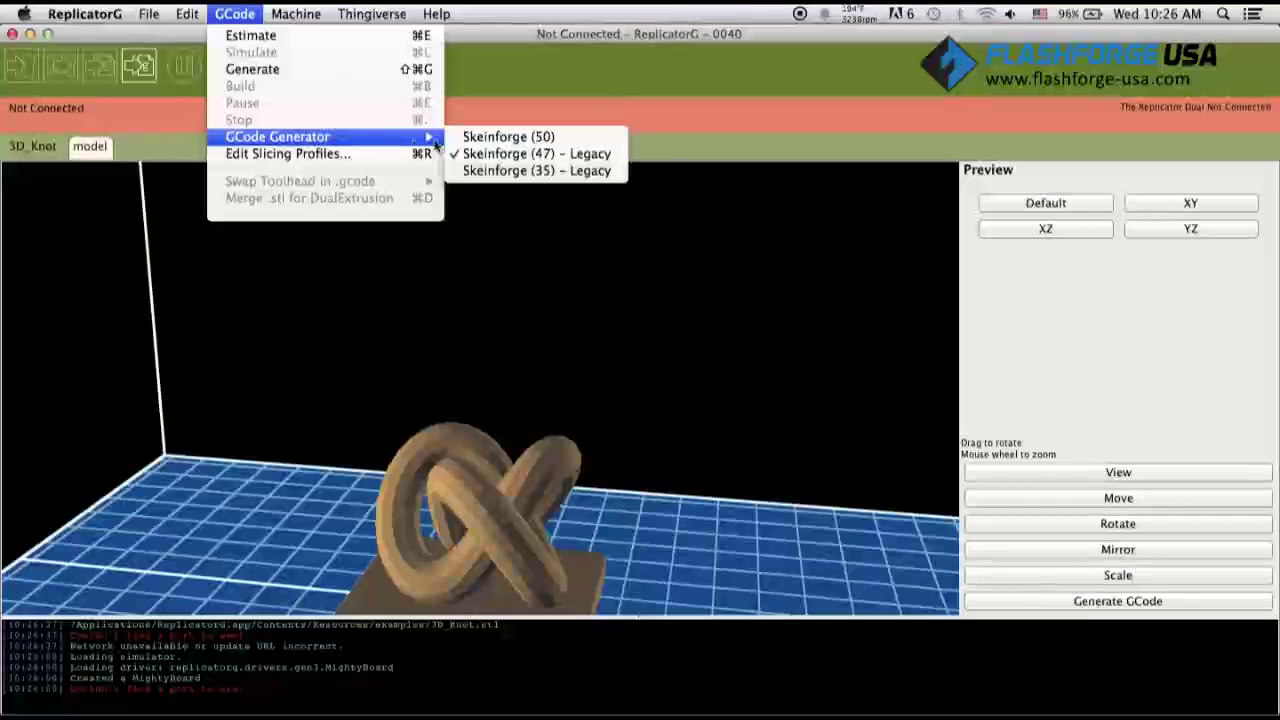
pyautogui.click(575, 143)
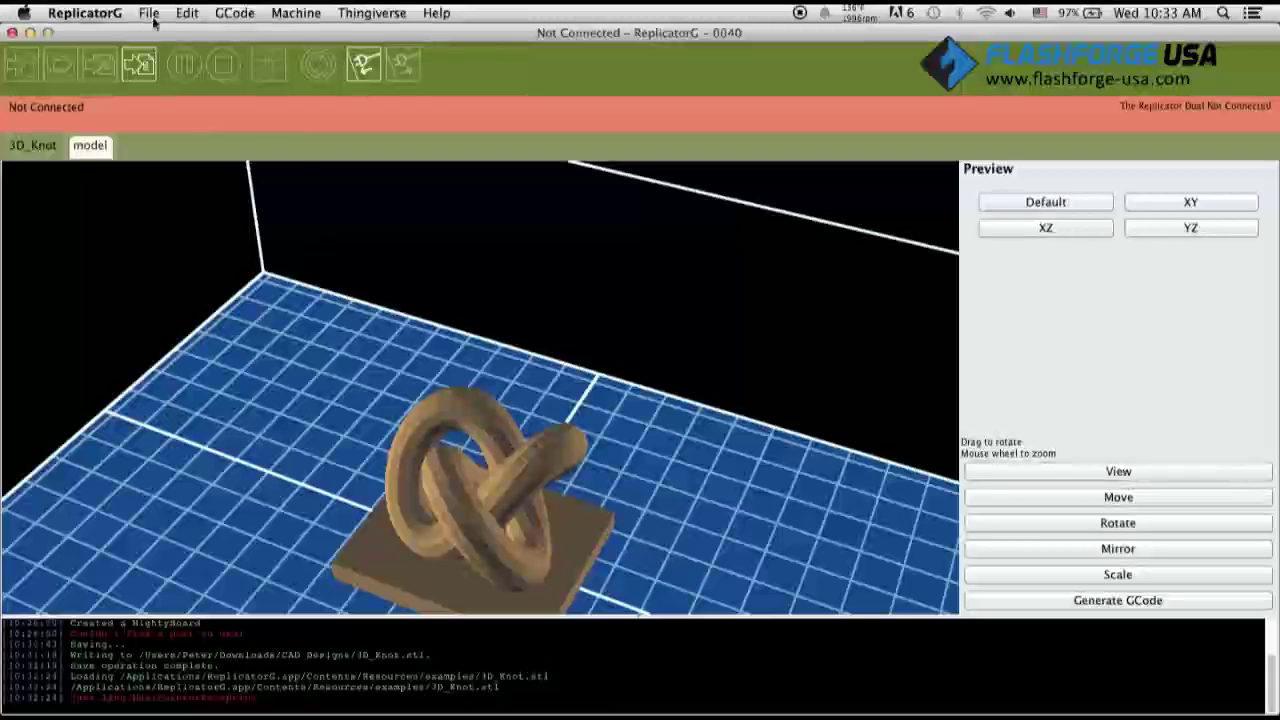
pyautogui.click(148, 13)
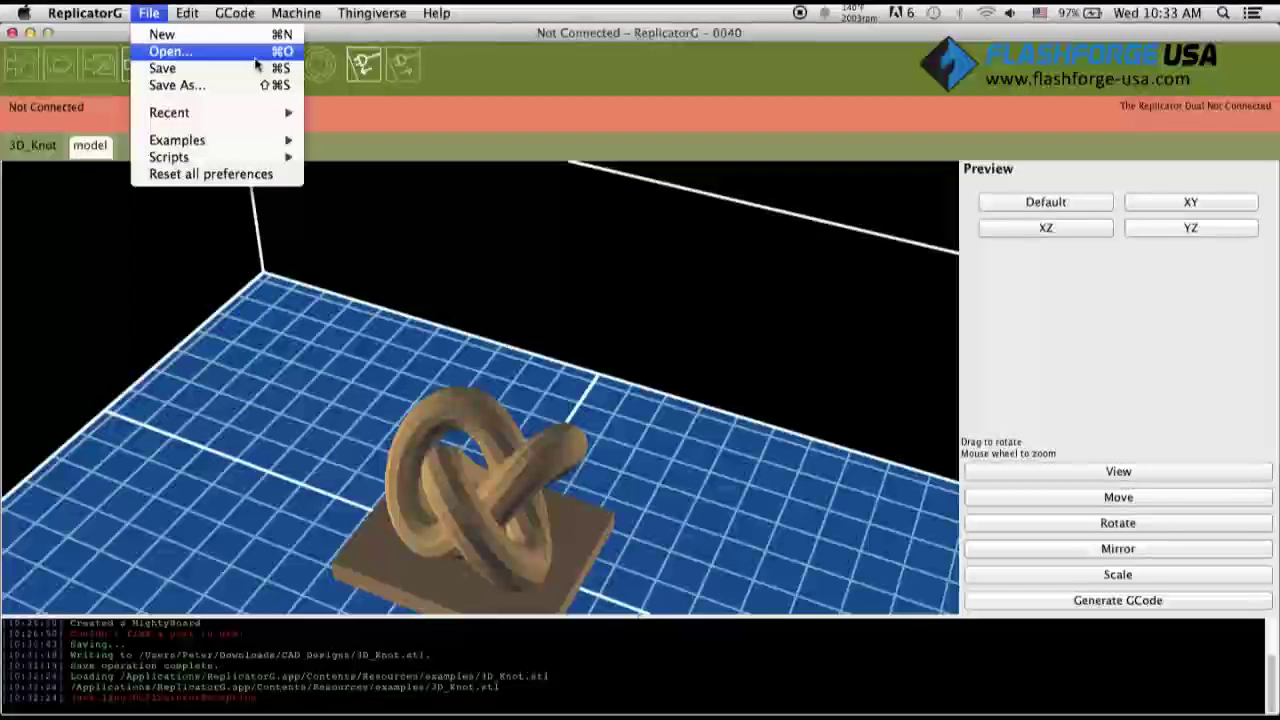
pyautogui.click(447, 271)
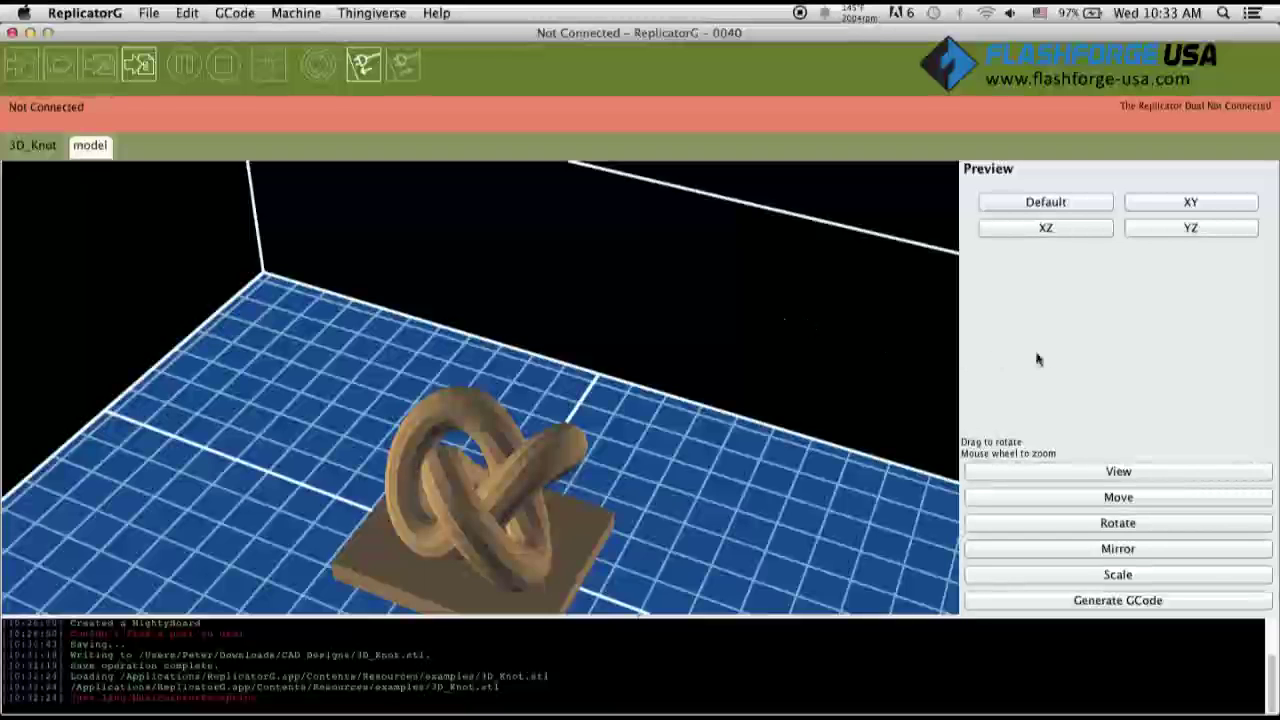
pyautogui.click(1119, 474)
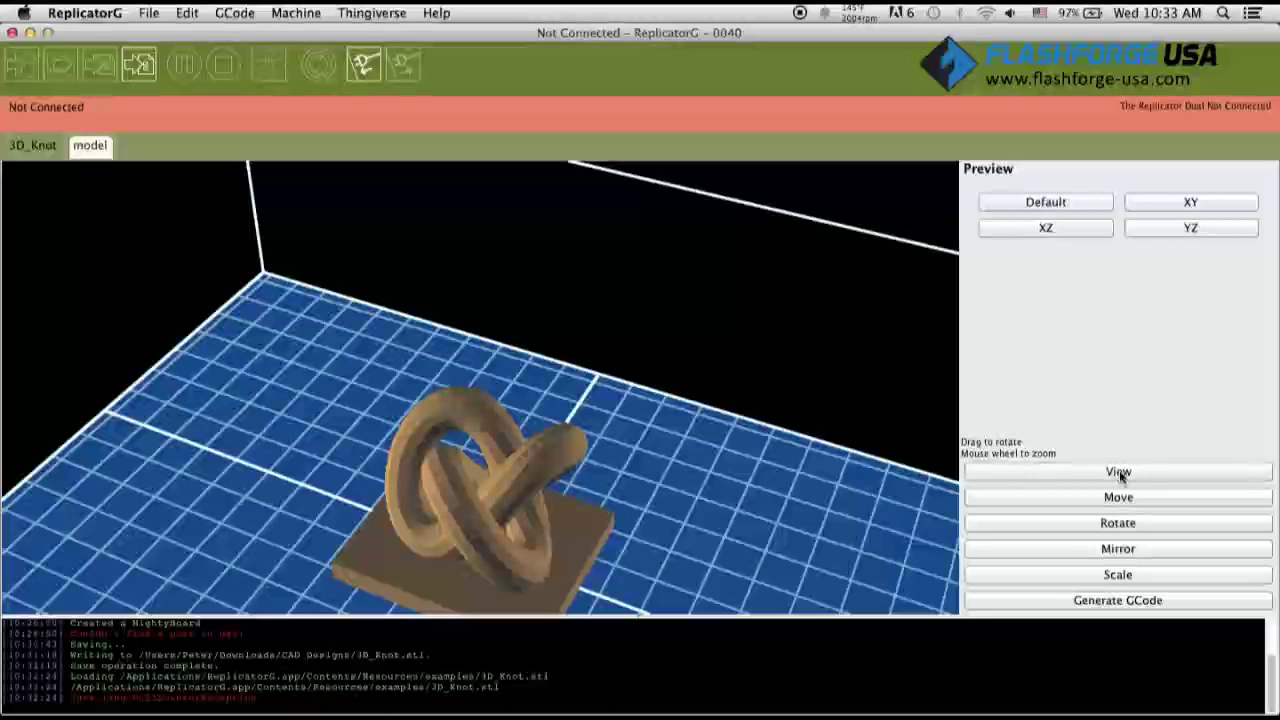
pyautogui.click(1119, 474)
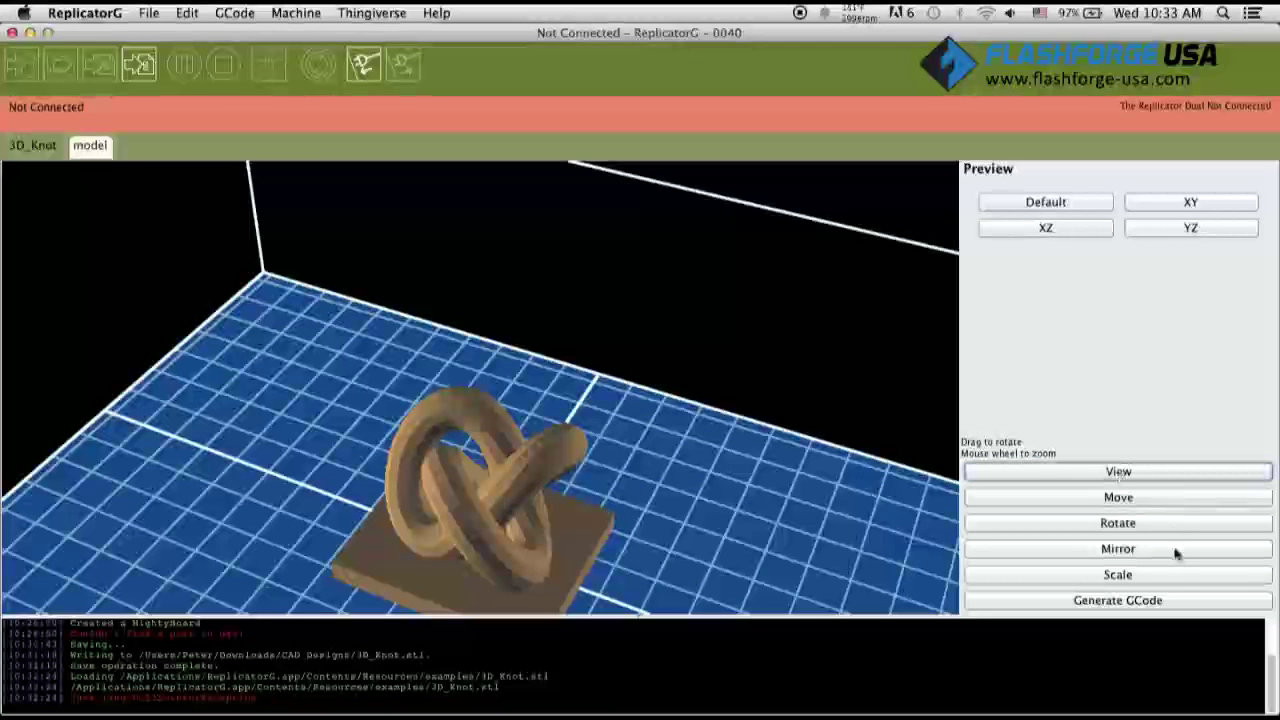
# - Open Generate GCode, keeping the Replicator slicing defaults profile, Left extruder and Full support
pyautogui.click(1183, 601)
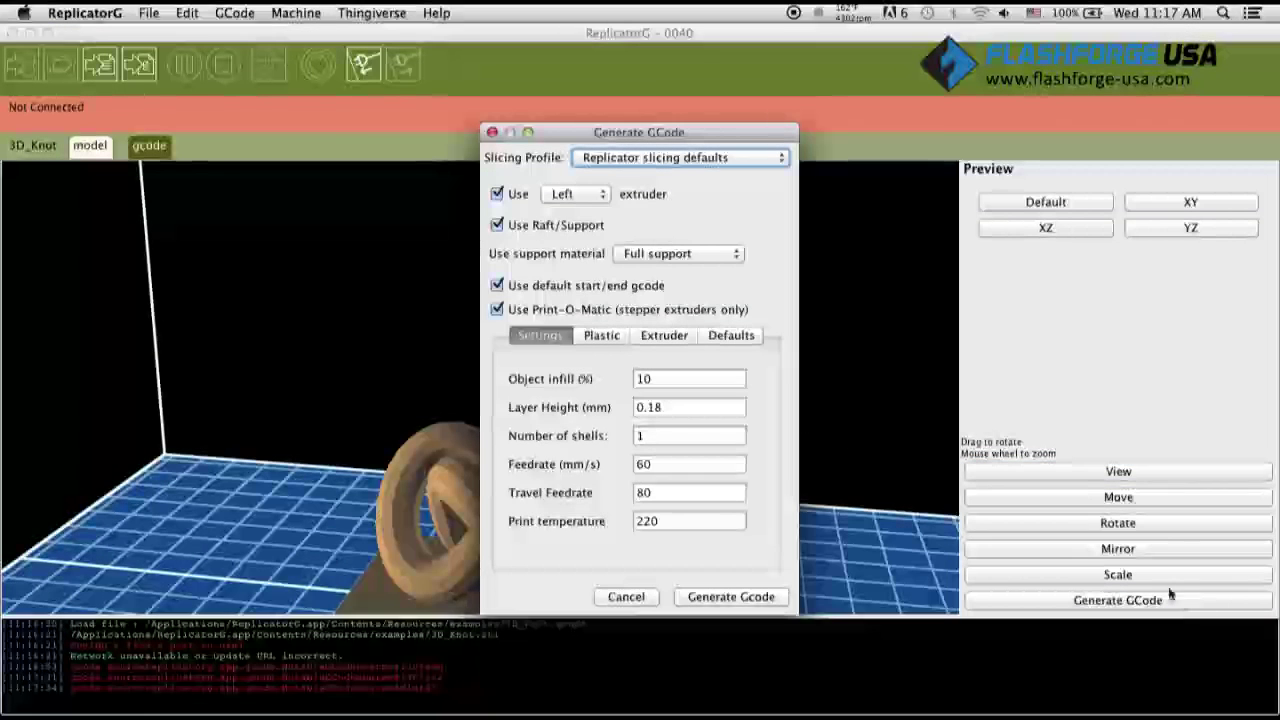
pyautogui.click(774, 162)
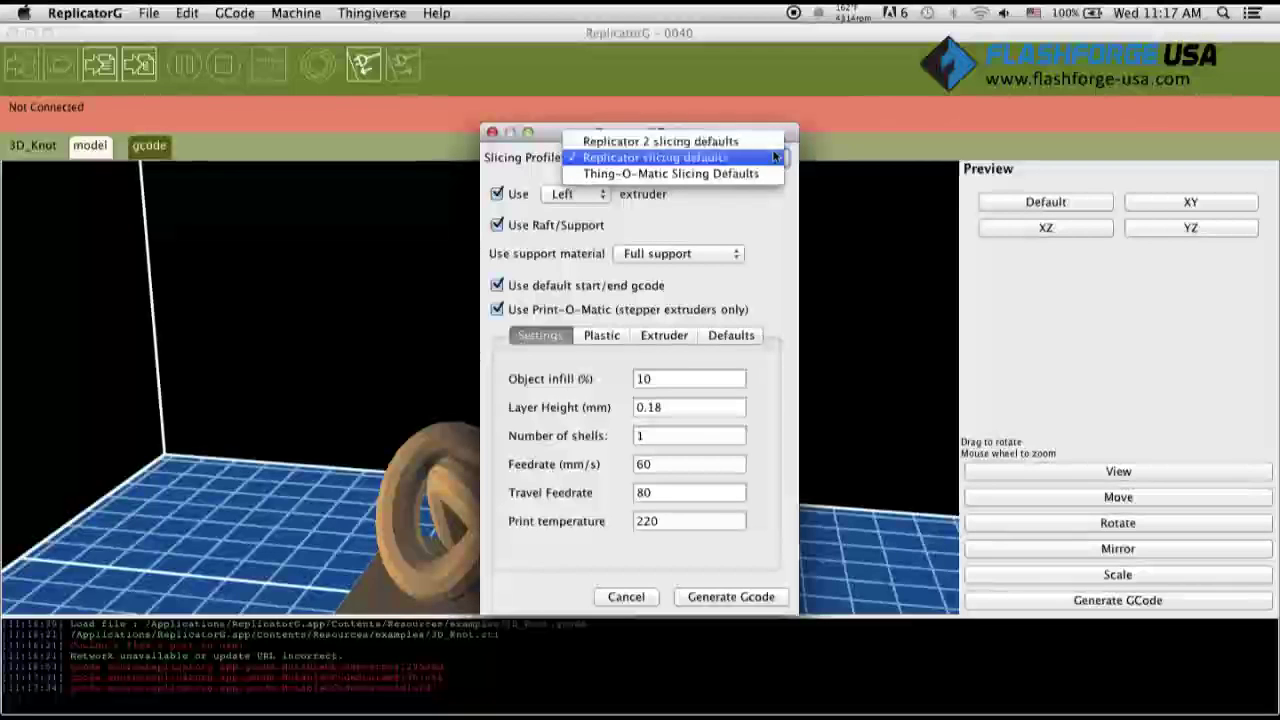
pyautogui.click(775, 158)
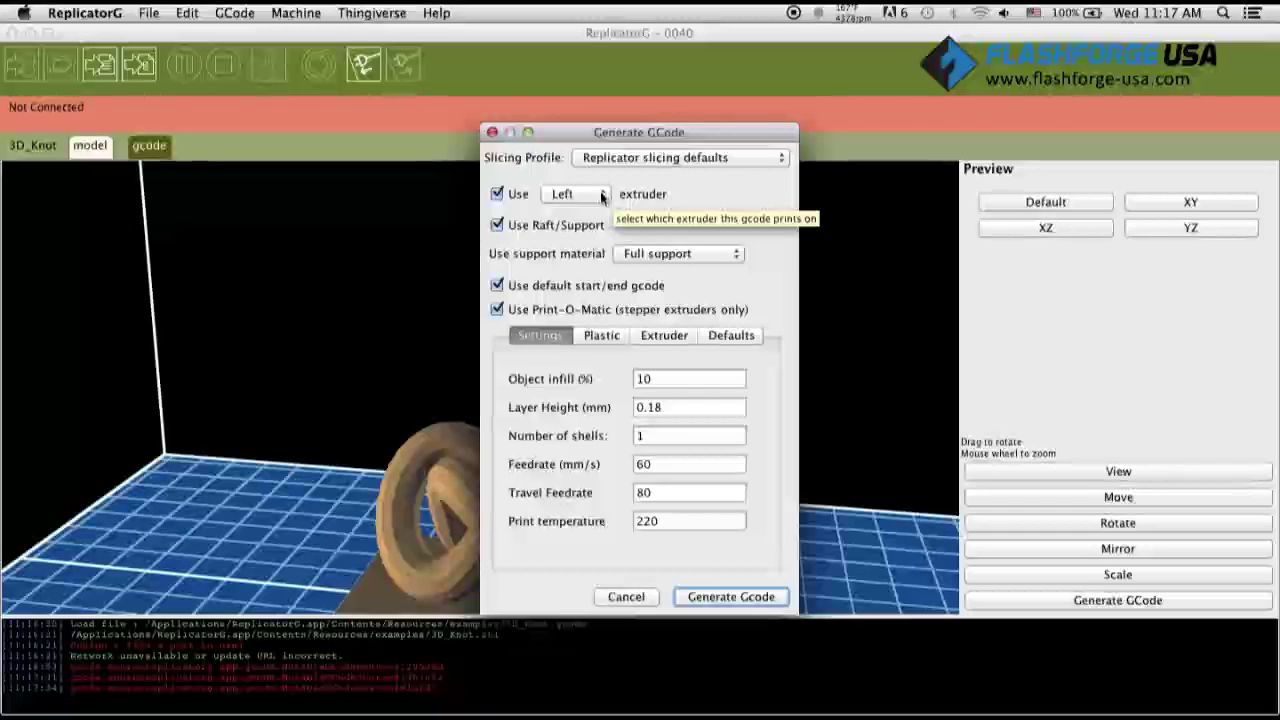
pyautogui.click(601, 195)
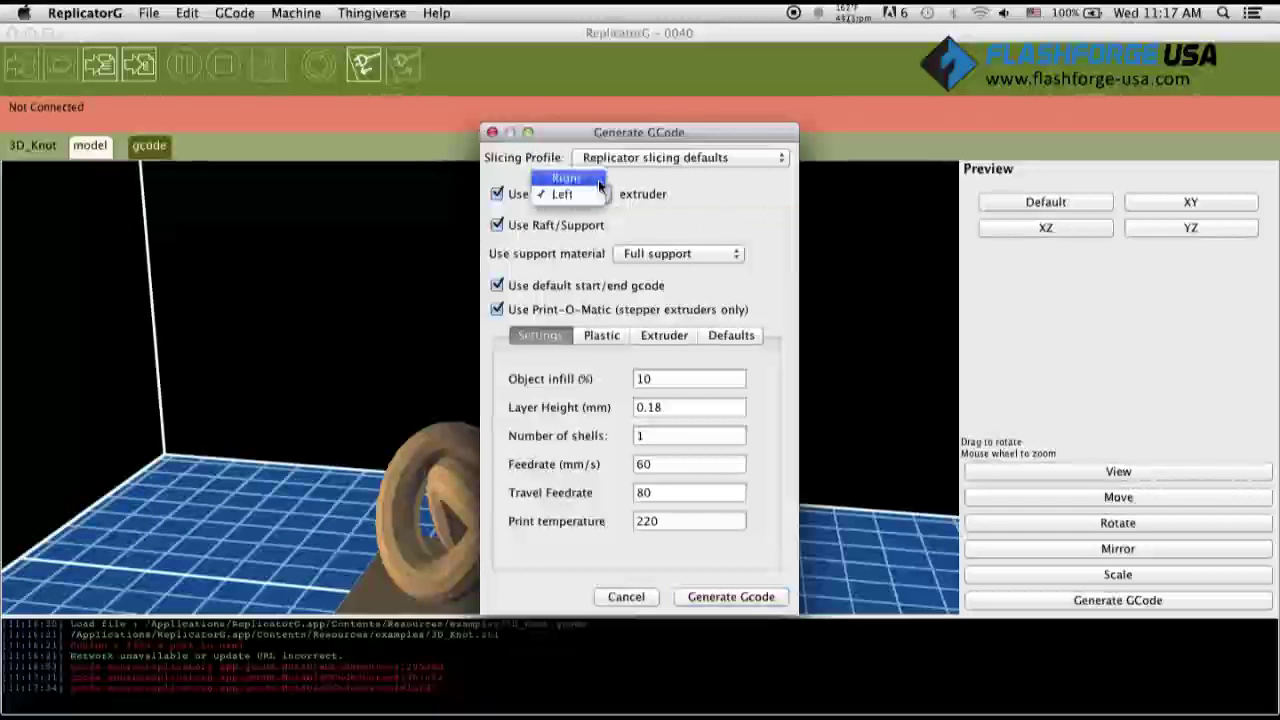
pyautogui.click(599, 198)
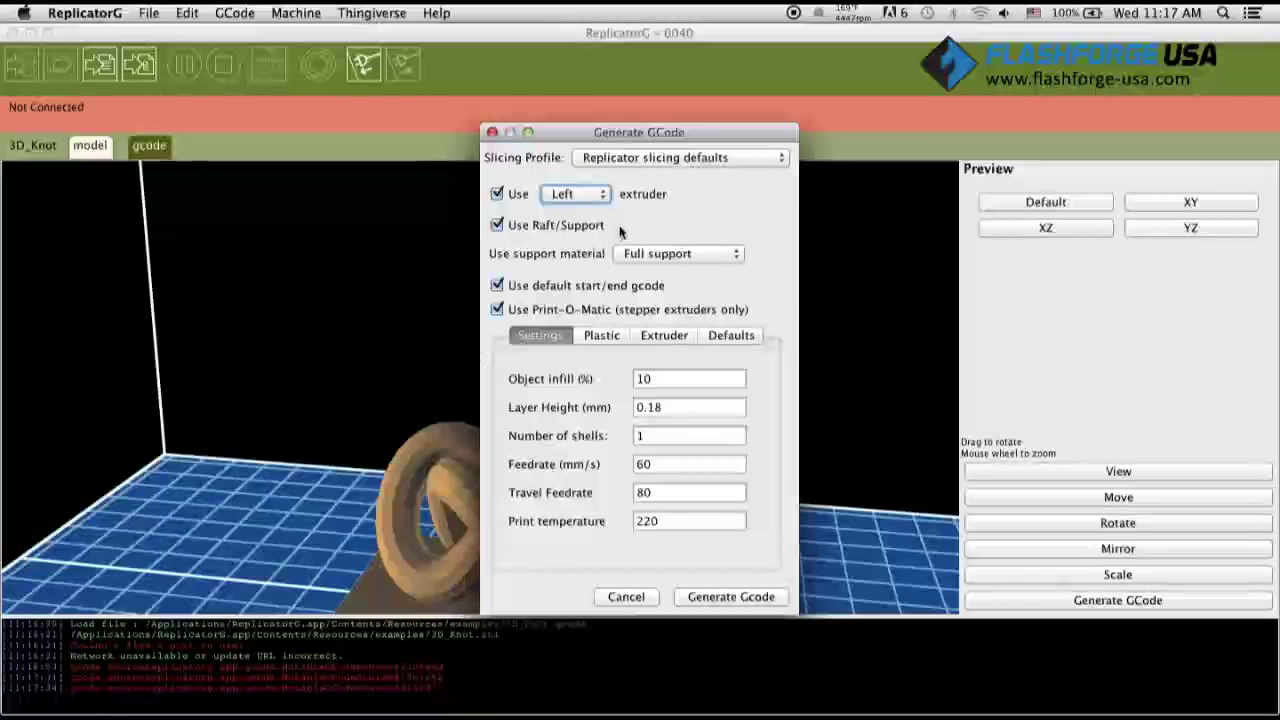
pyautogui.click(737, 258)
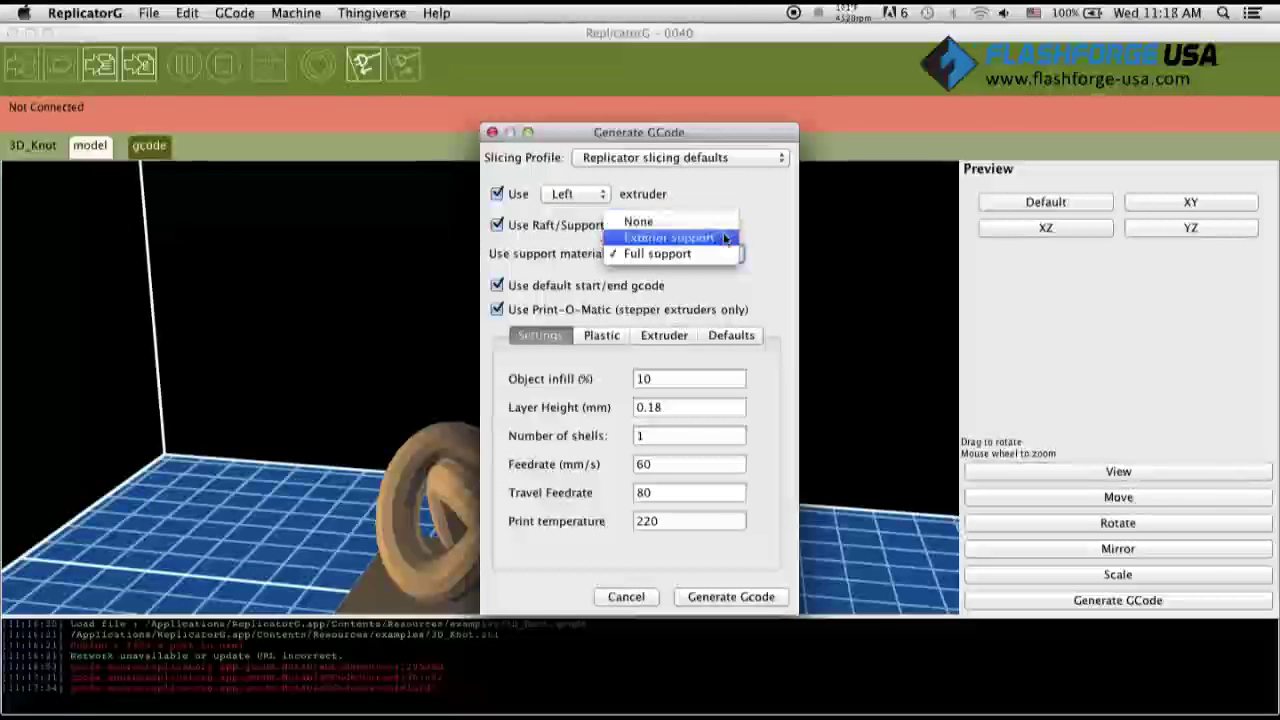
pyautogui.click(721, 253)
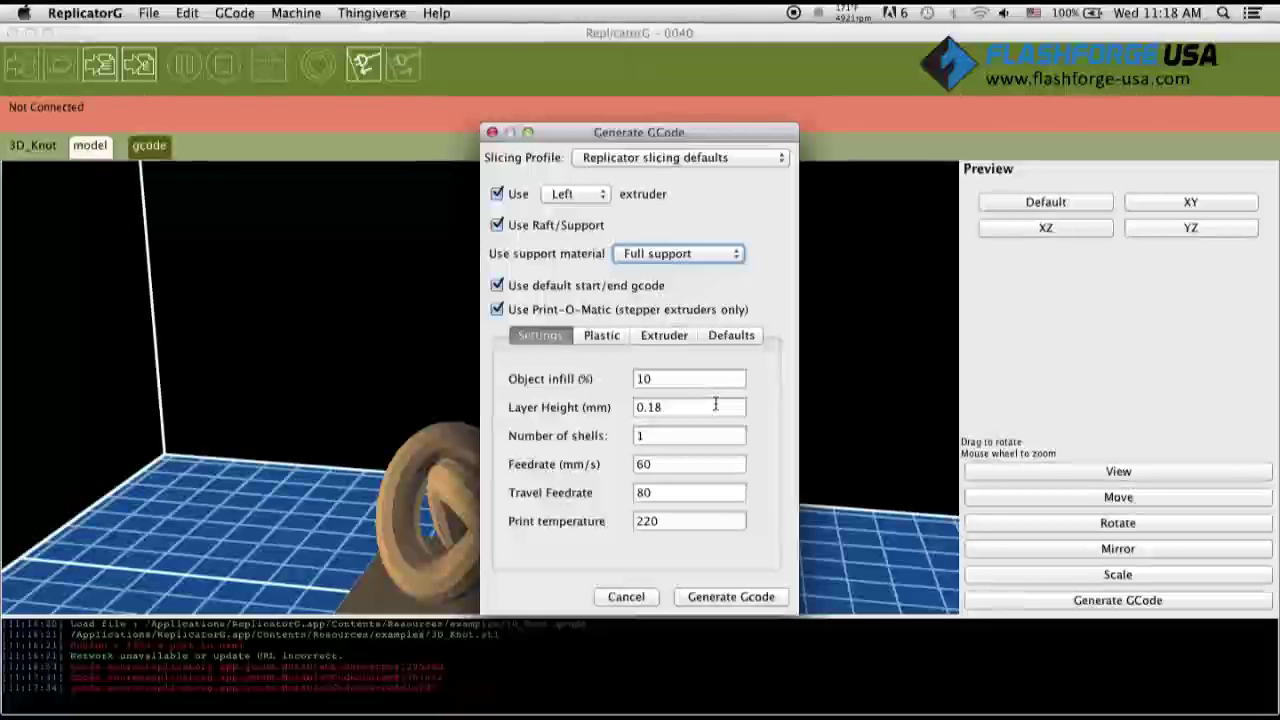
# - Change layer height to 0.27, then step through the shells, feedrate and temperature fields
pyautogui.doubleClick(716, 404)
pyautogui.write('0.')
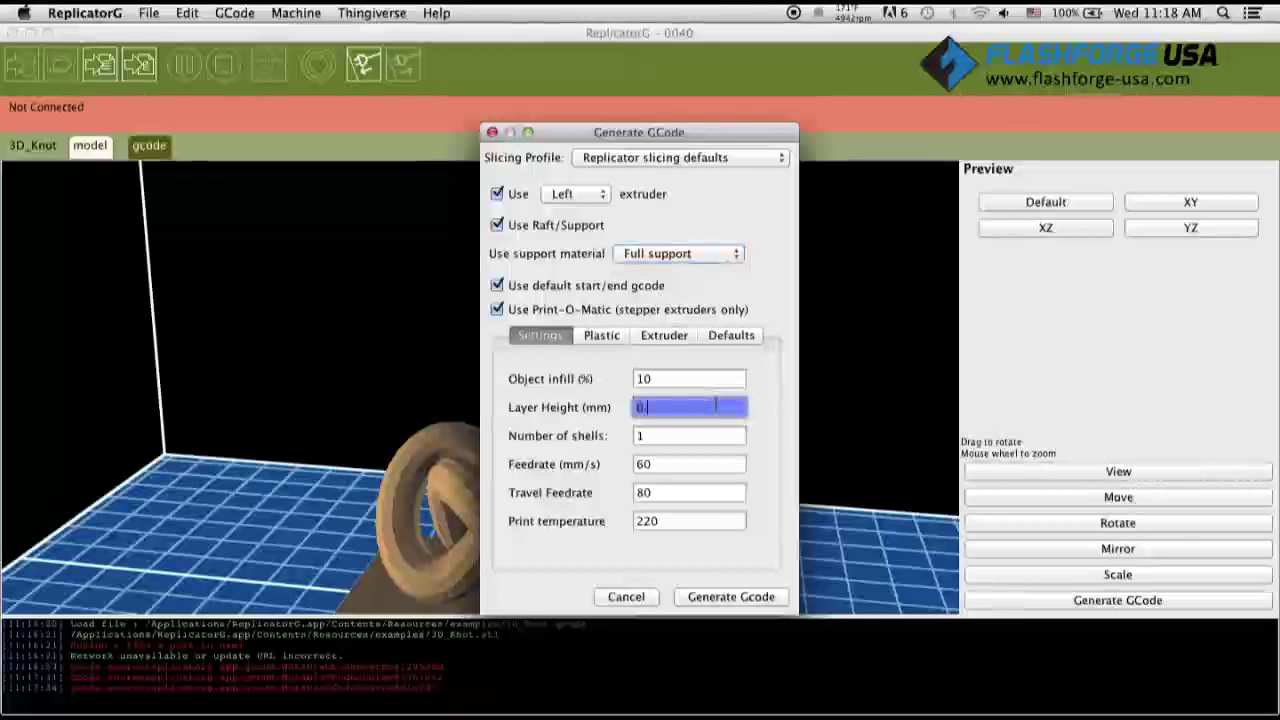
pyautogui.write('27')
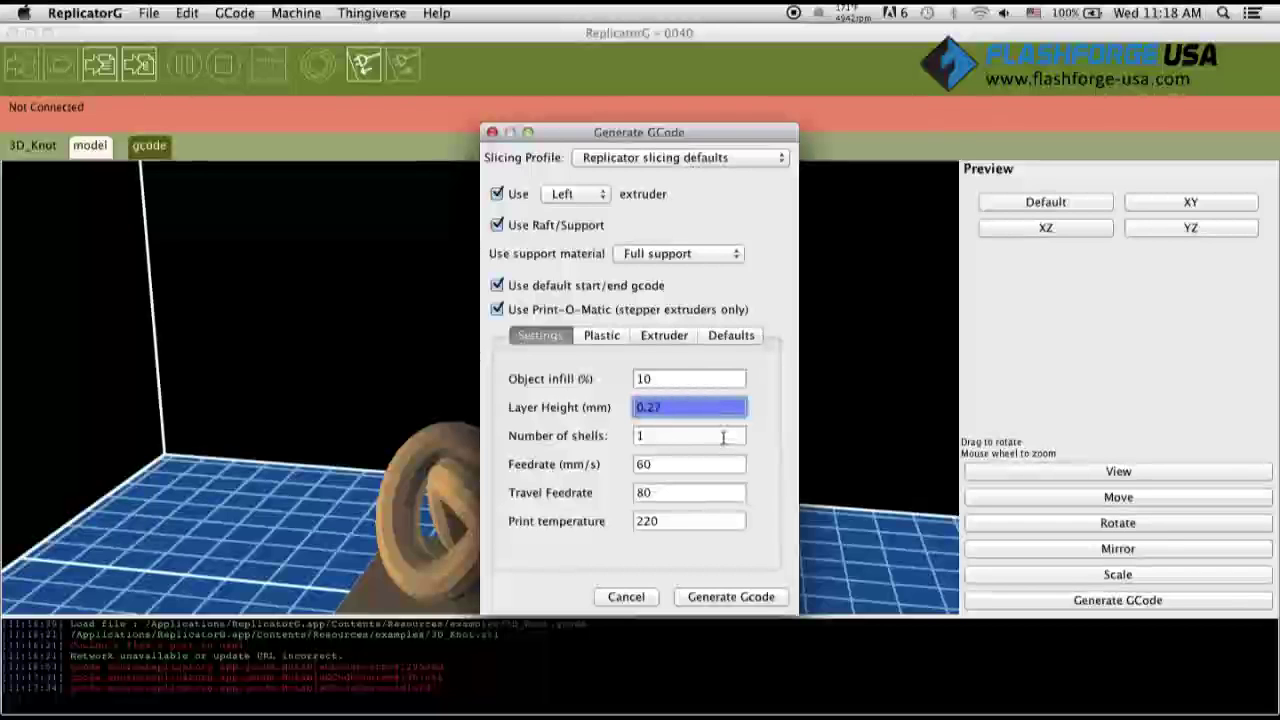
pyautogui.click(723, 437)
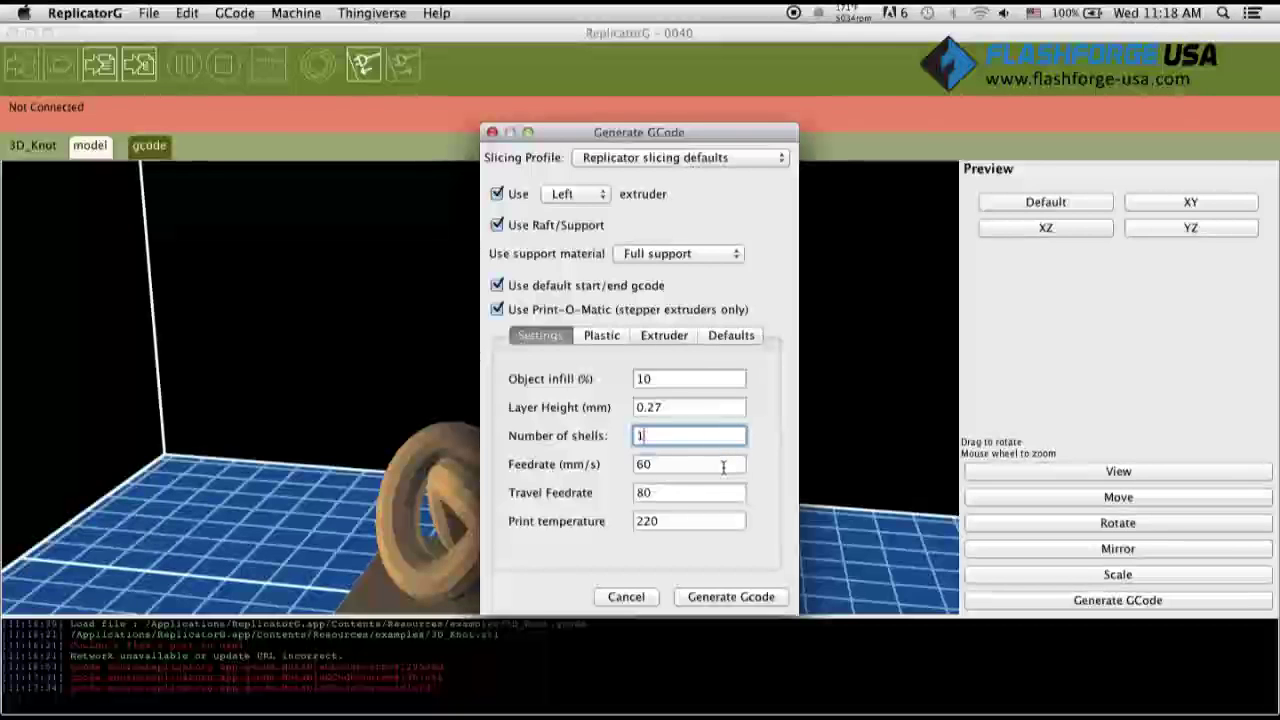
pyautogui.click(723, 466)
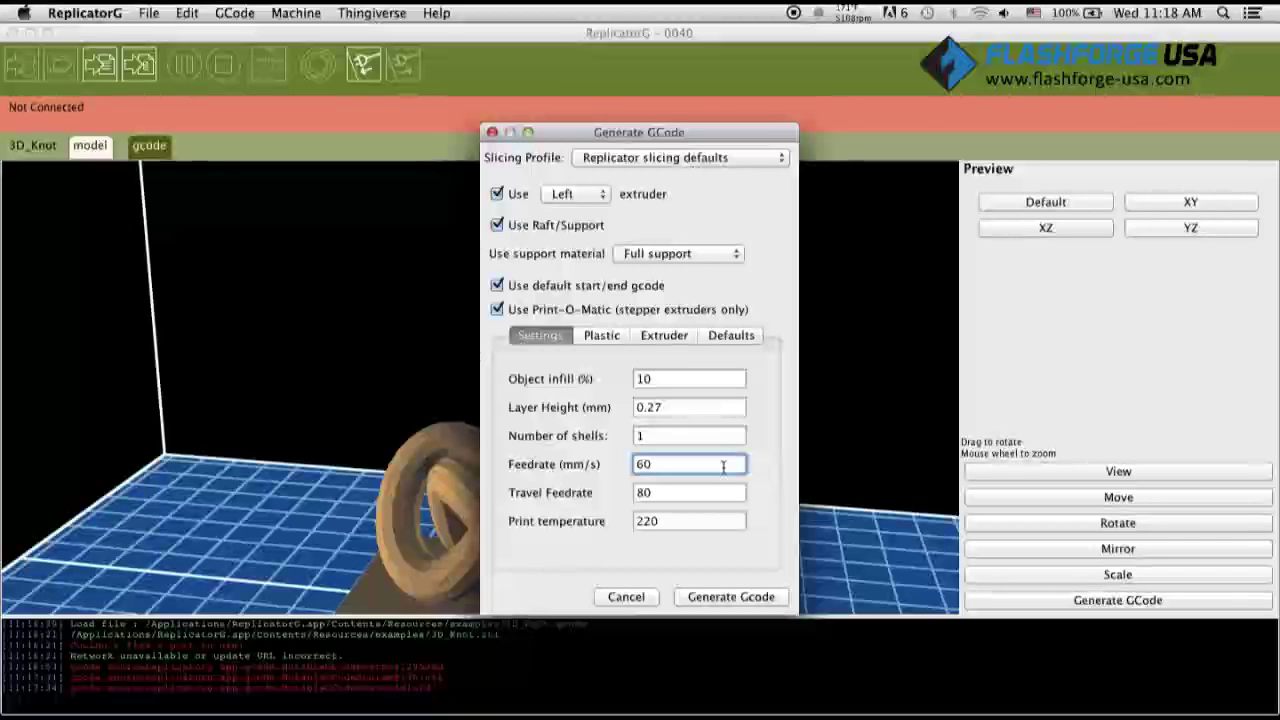
pyautogui.doubleClick(727, 493)
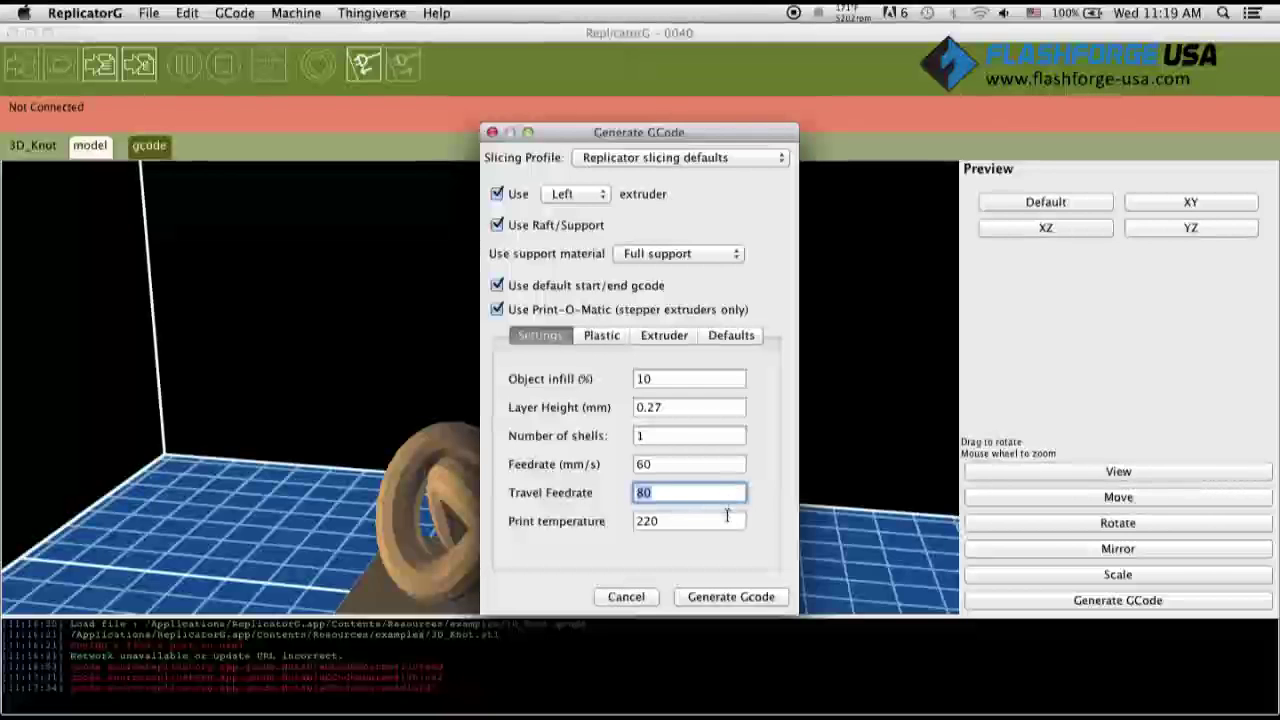
pyautogui.moveTo(727, 520)
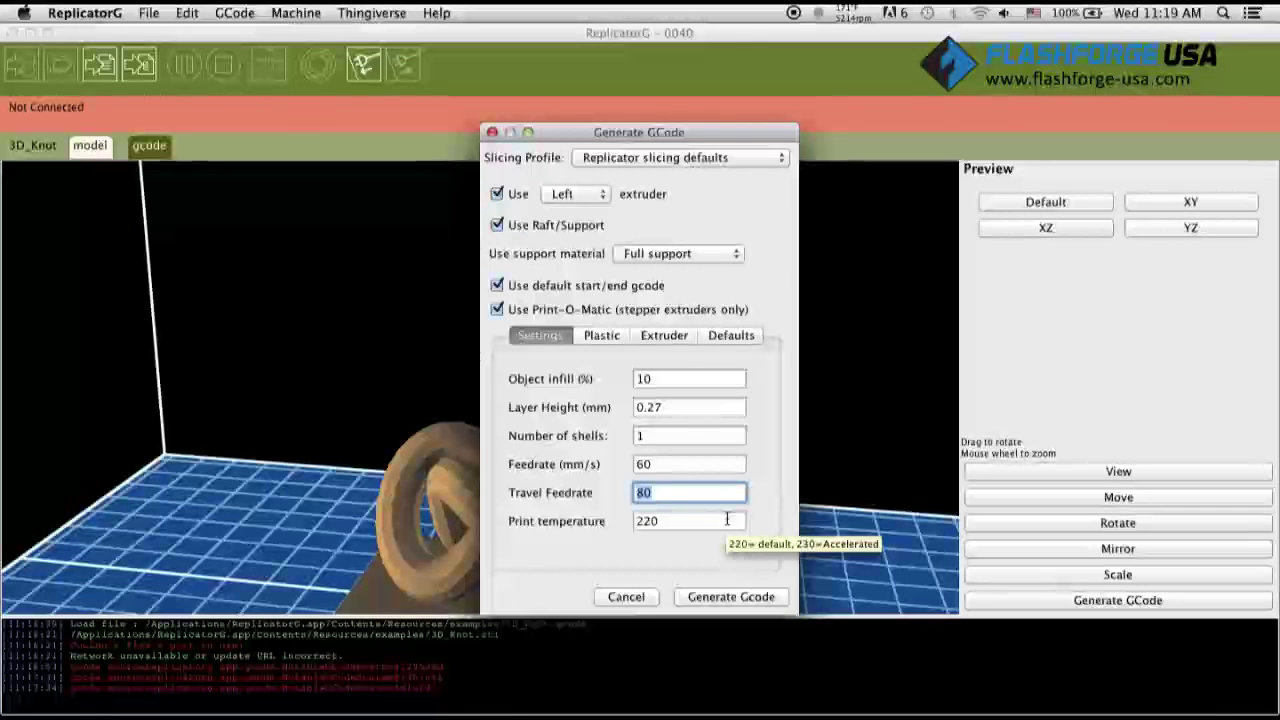
pyautogui.press('Tab')
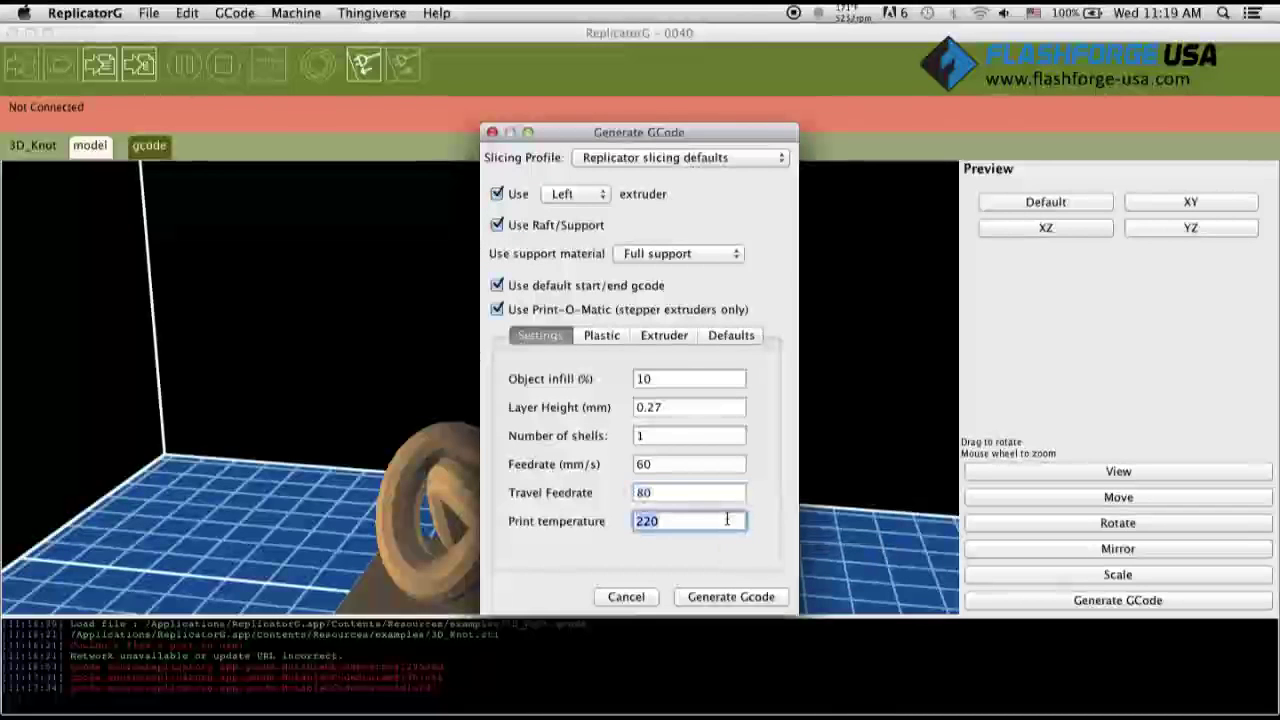